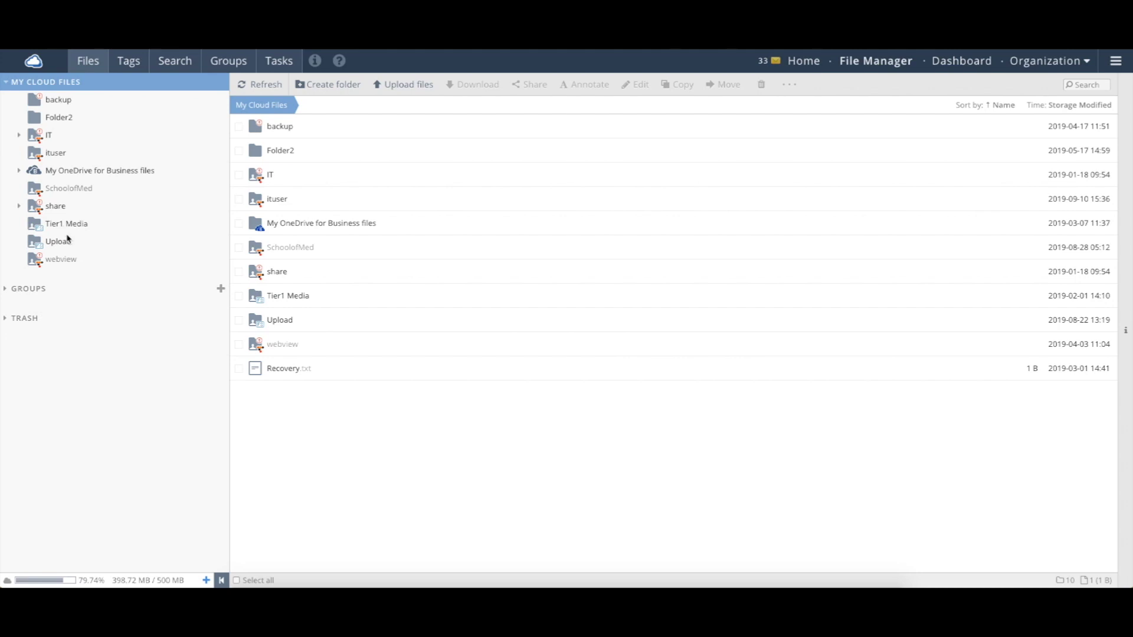
- Open the share folder and review the comments and file info of column.xls
left_click(56, 206)
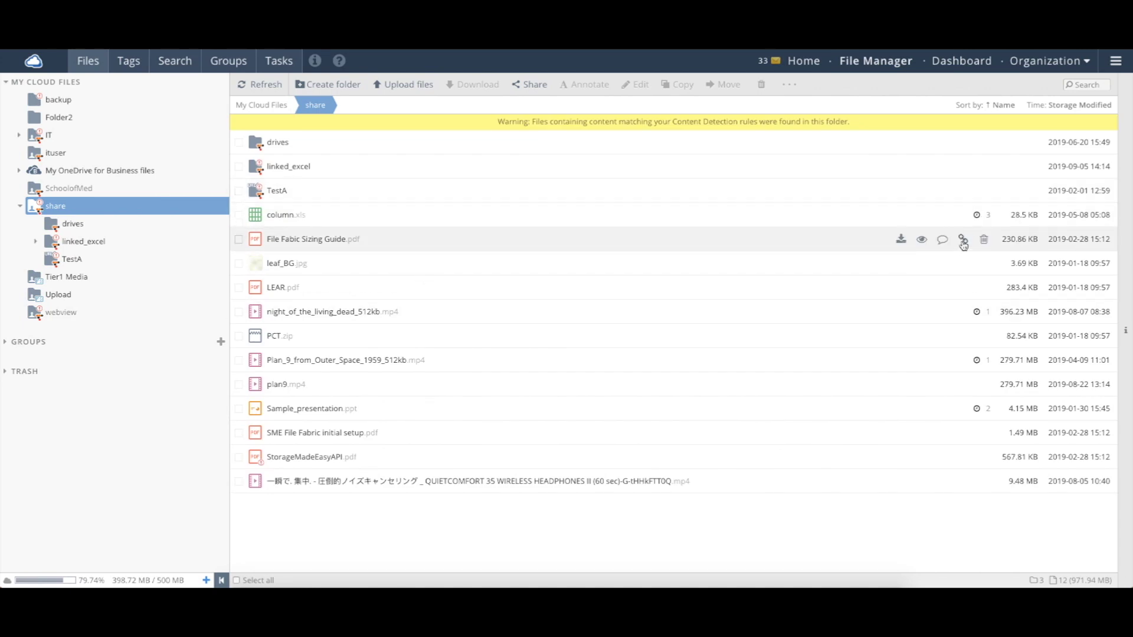
left_click(915, 216)
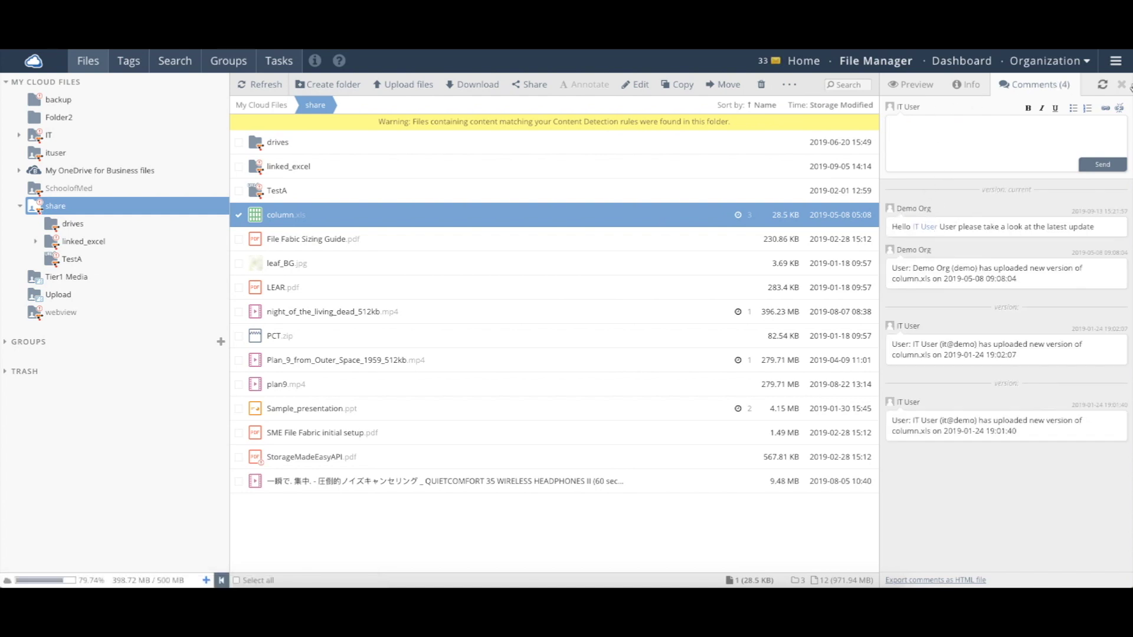
left_click(967, 88)
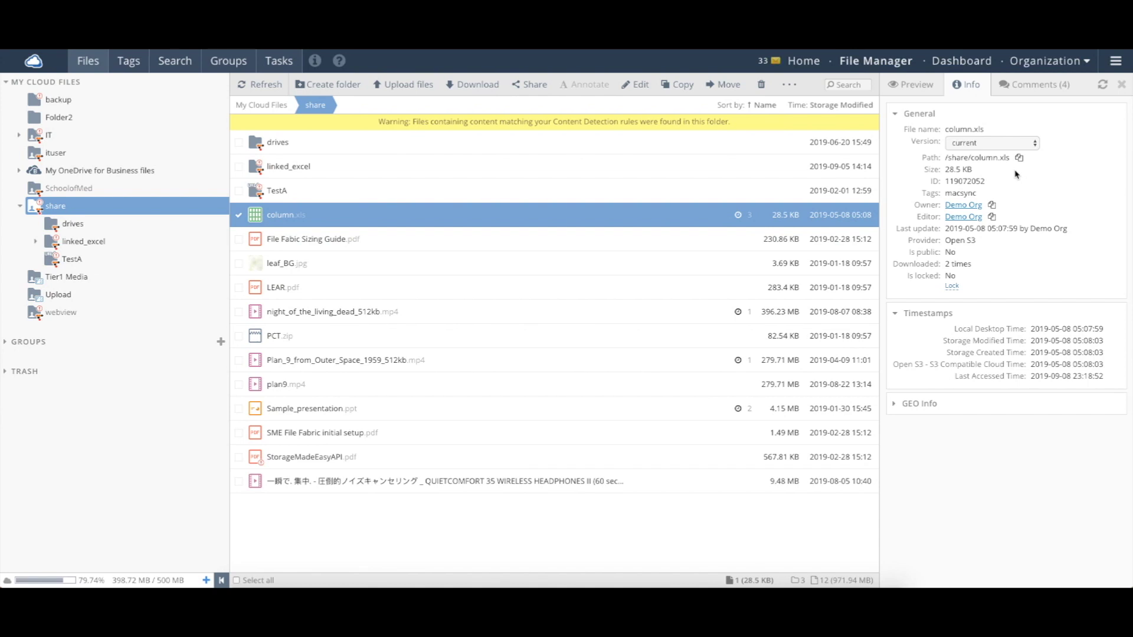
left_click(1122, 85)
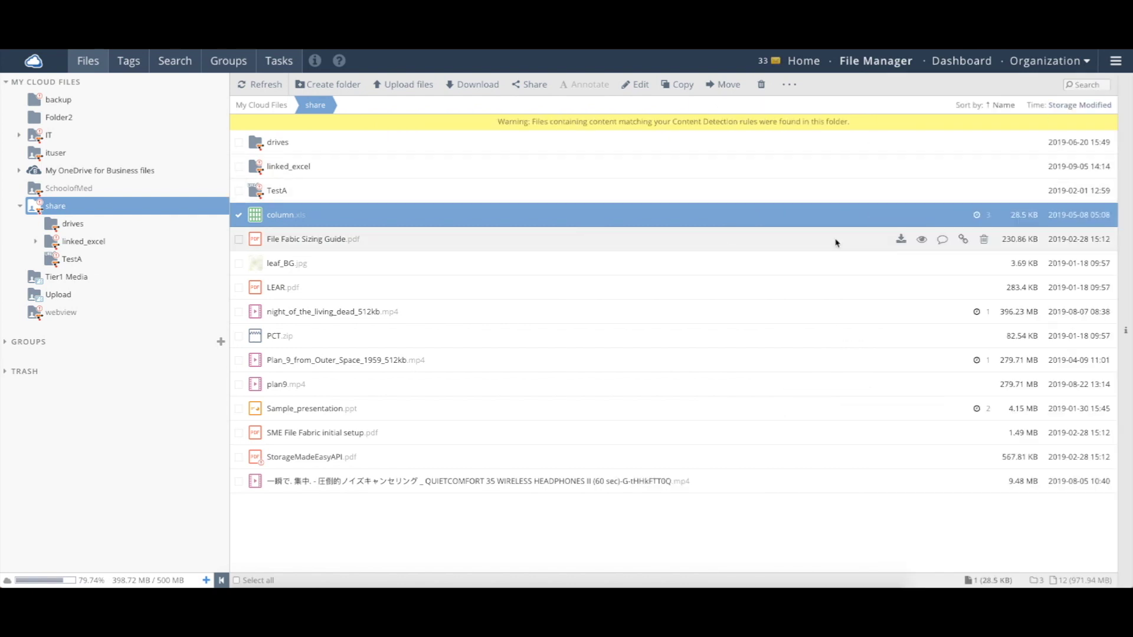
- Preview File Fabic Sizing Guide.pdf and look through its pages
left_click(923, 244)
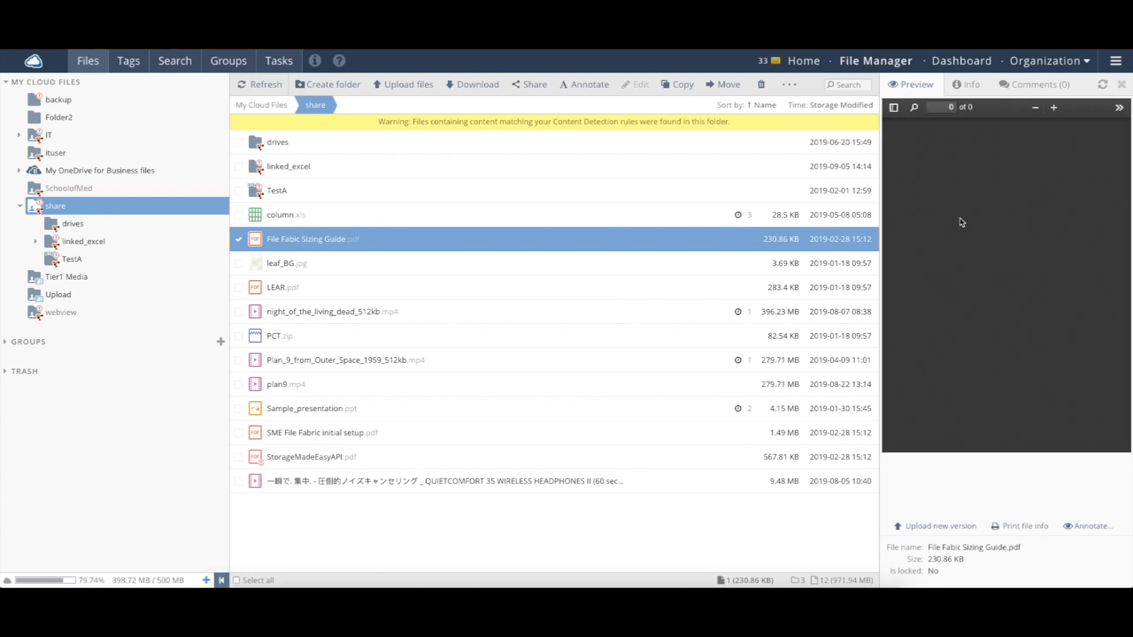
scroll(974, 228, "down", 5)
scroll(974, 227, "up", 5)
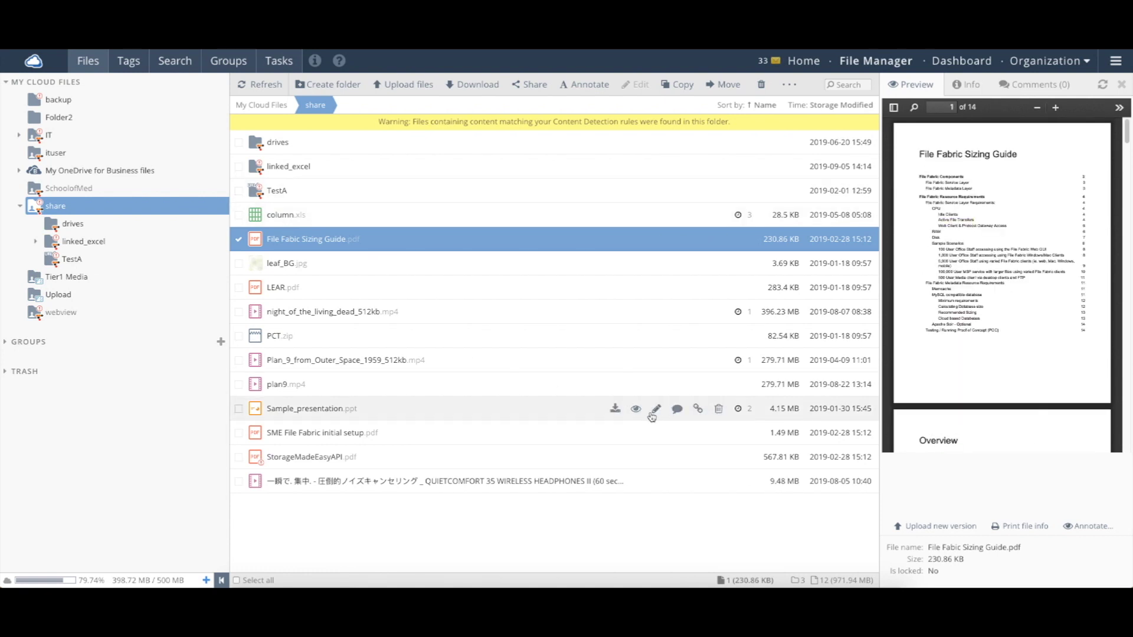
- Preview Sample_presentation.ppt through slide 2, and close the preview
left_click(637, 411)
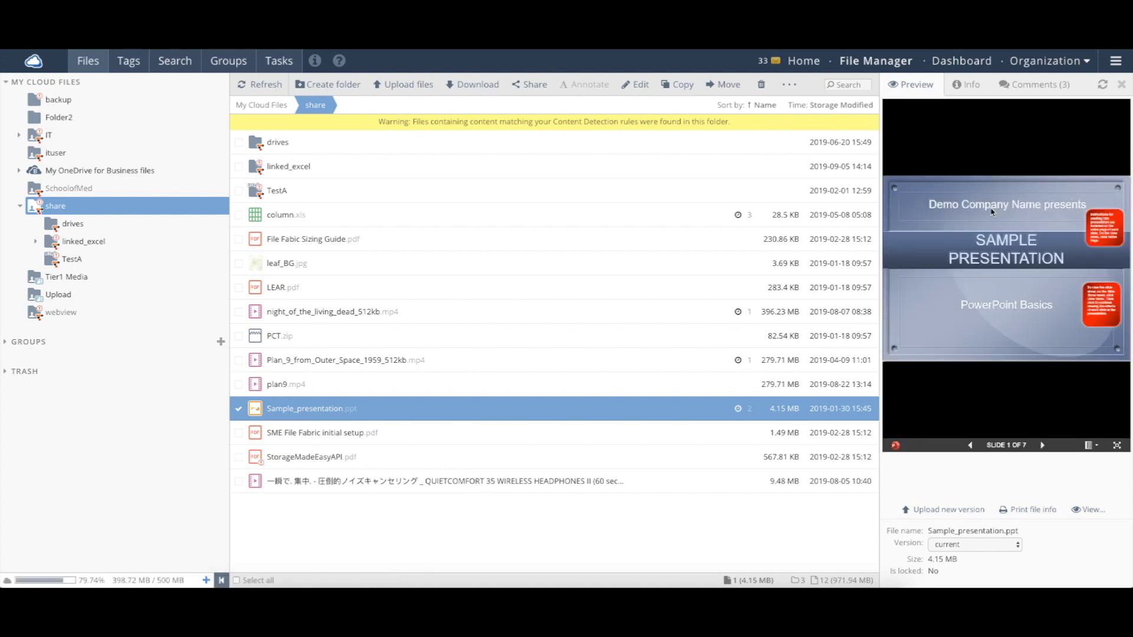
left_click(1043, 447)
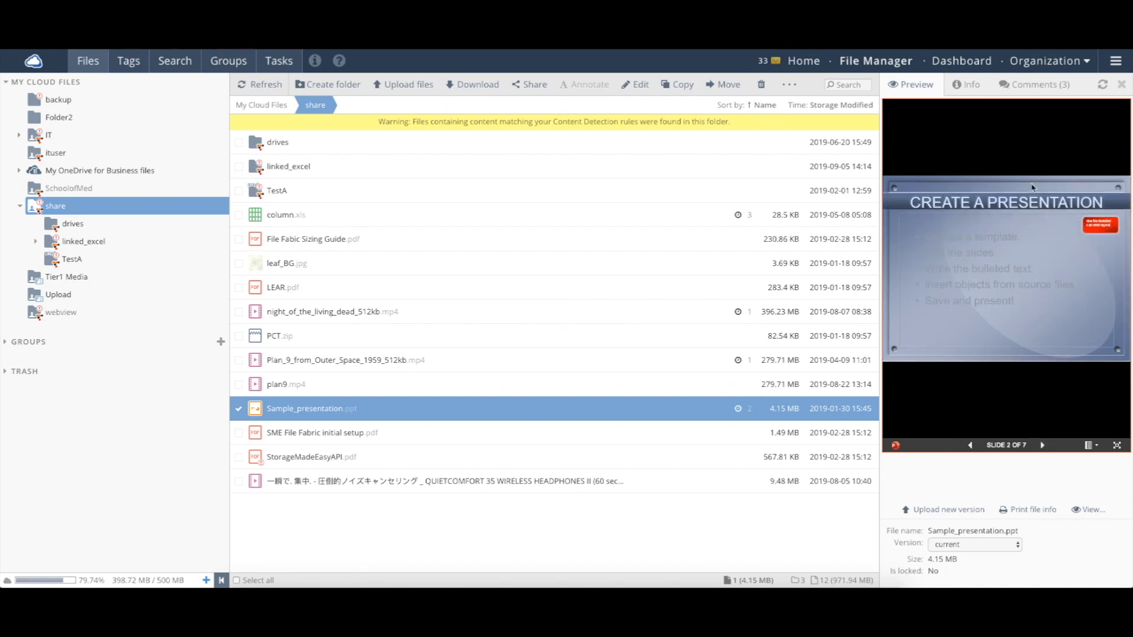
left_click(1122, 84)
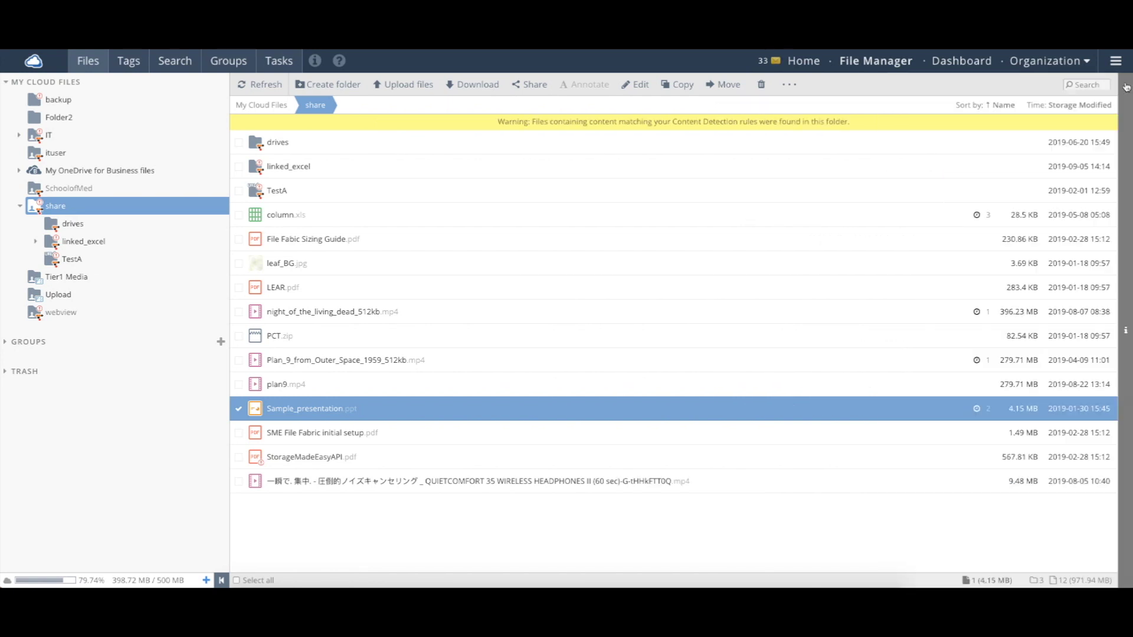
- Open Sample_presentation.ppt from the share folder in CloudEdit for editing in PowerPoint
right_click(328, 408)
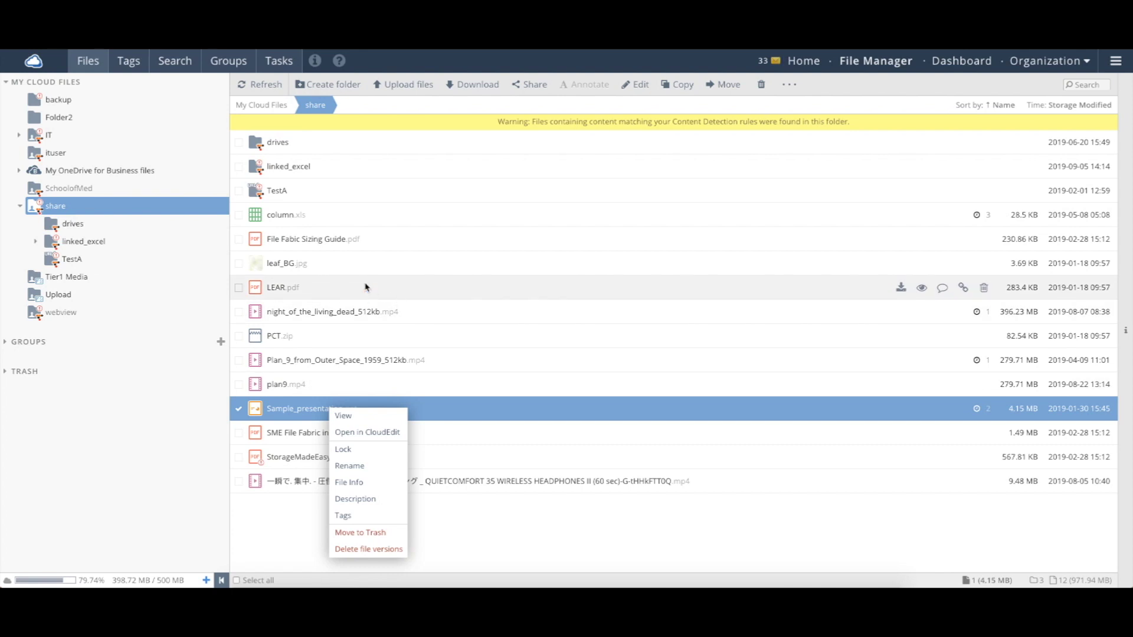
left_click(374, 437)
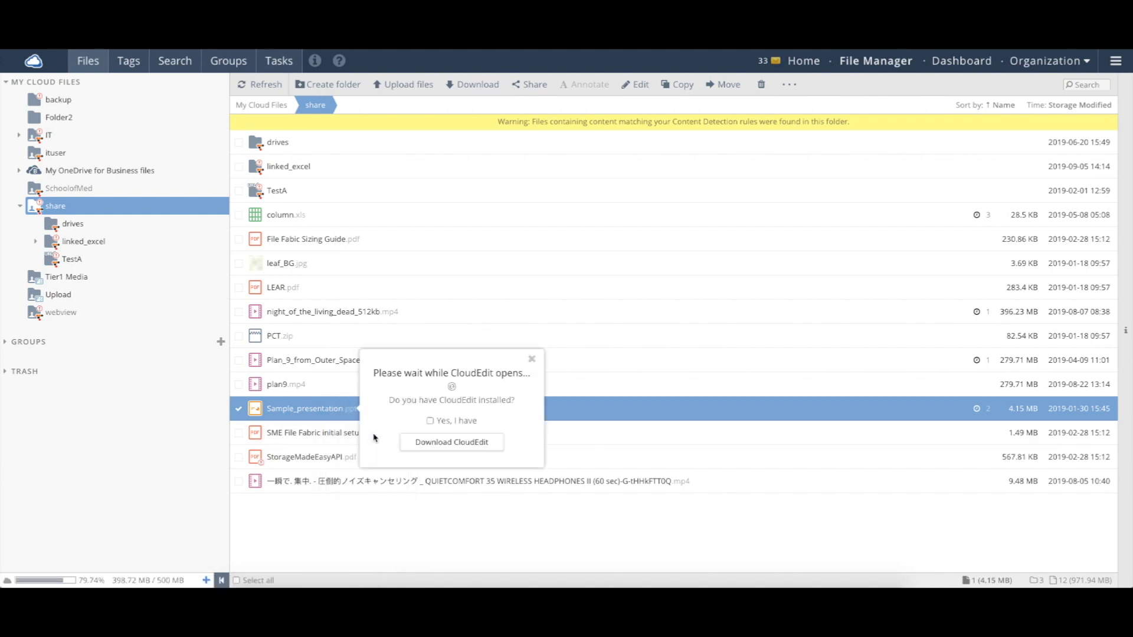
left_click(531, 361)
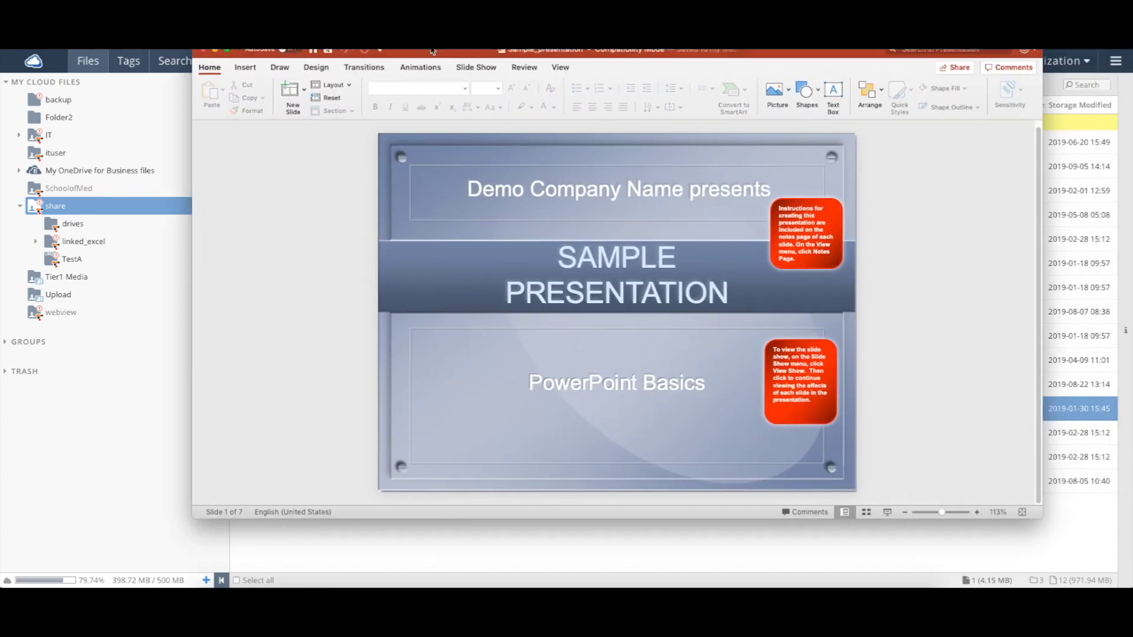
left_click_drag(433, 51, 372, 83)
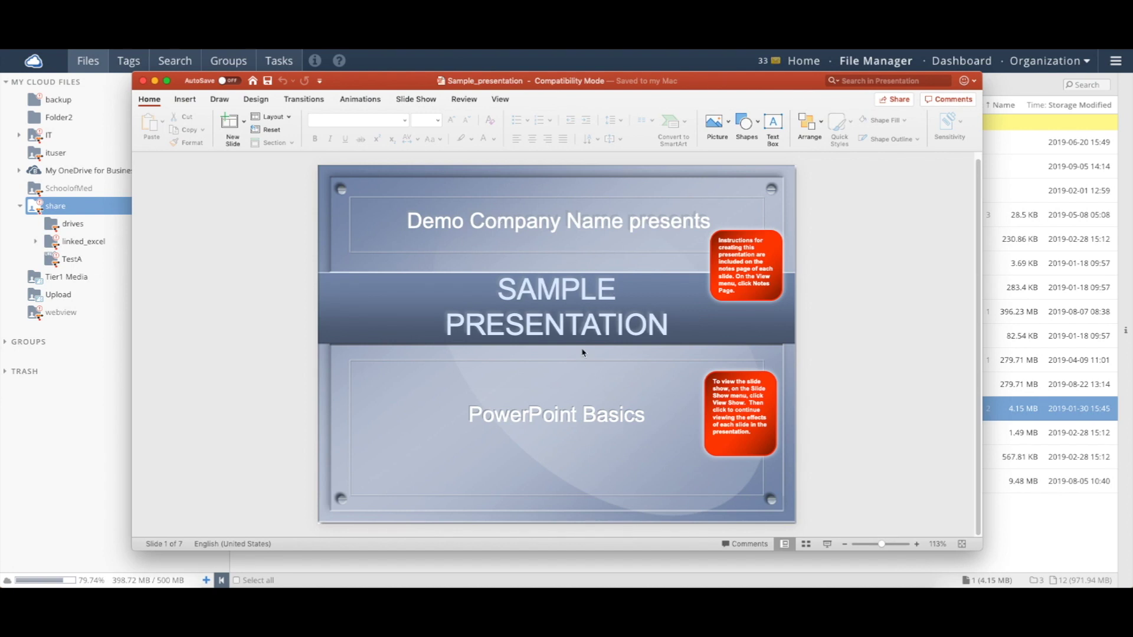
- Delete the word "Demo" from the "Demo Company Name presents" line on the first slide
left_click(447, 223)
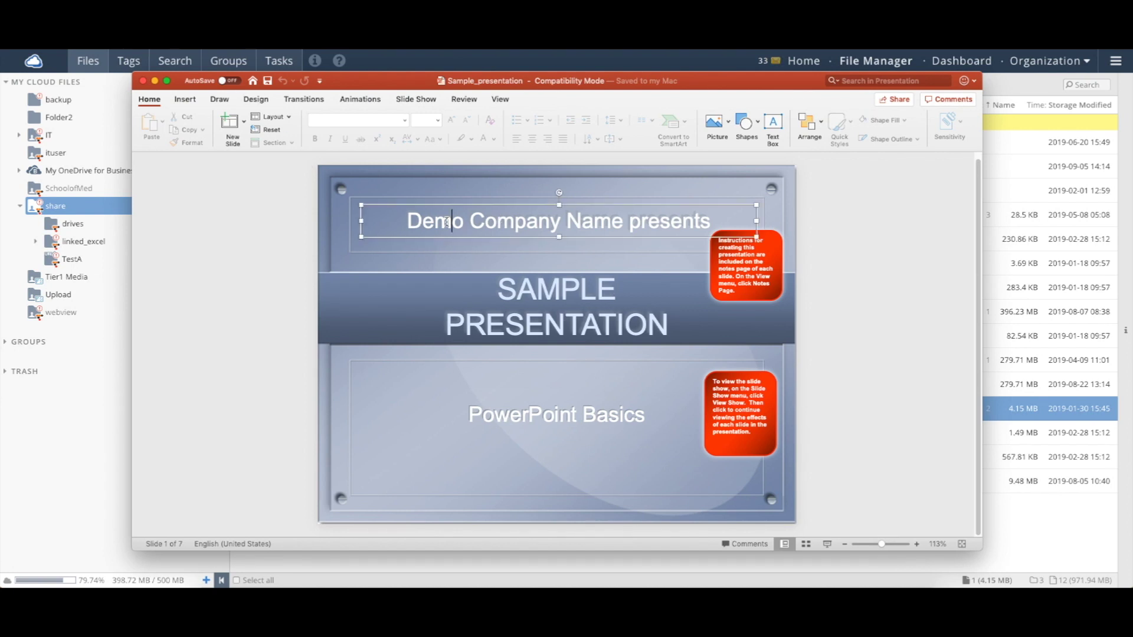
double_click(447, 223)
left_click(455, 222)
key("BackSpace")
key("BackSpace")
key("BackSpace")
key("Delete")
key("Delete")
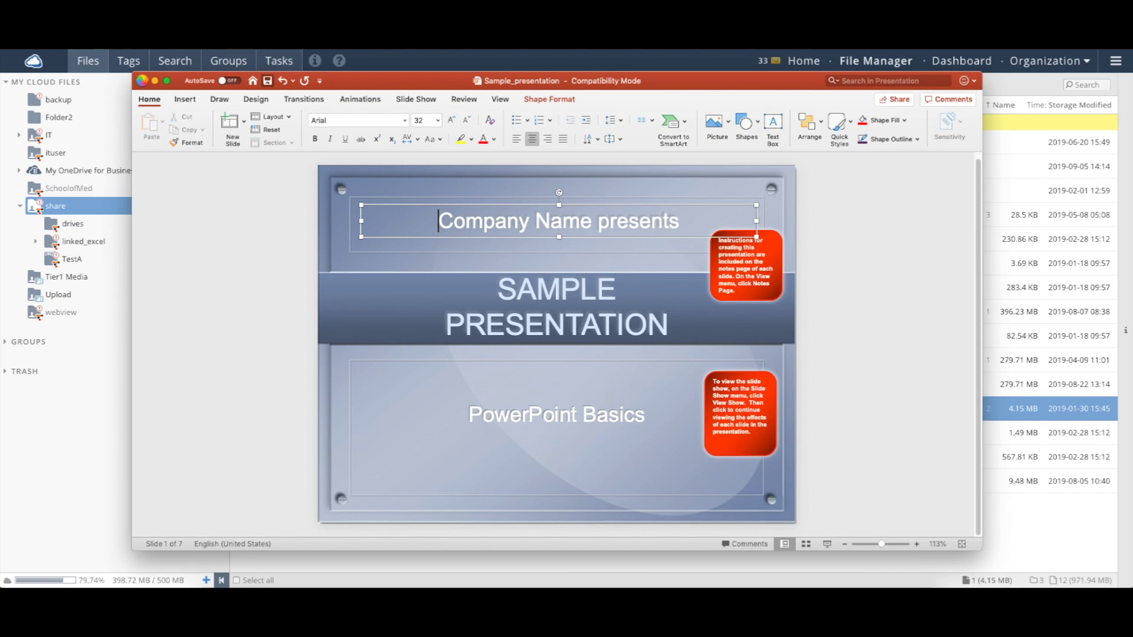
- Save and close the edited presentation, and refresh the share folder's listing in the file manager
key("super+s")
left_click(143, 82)
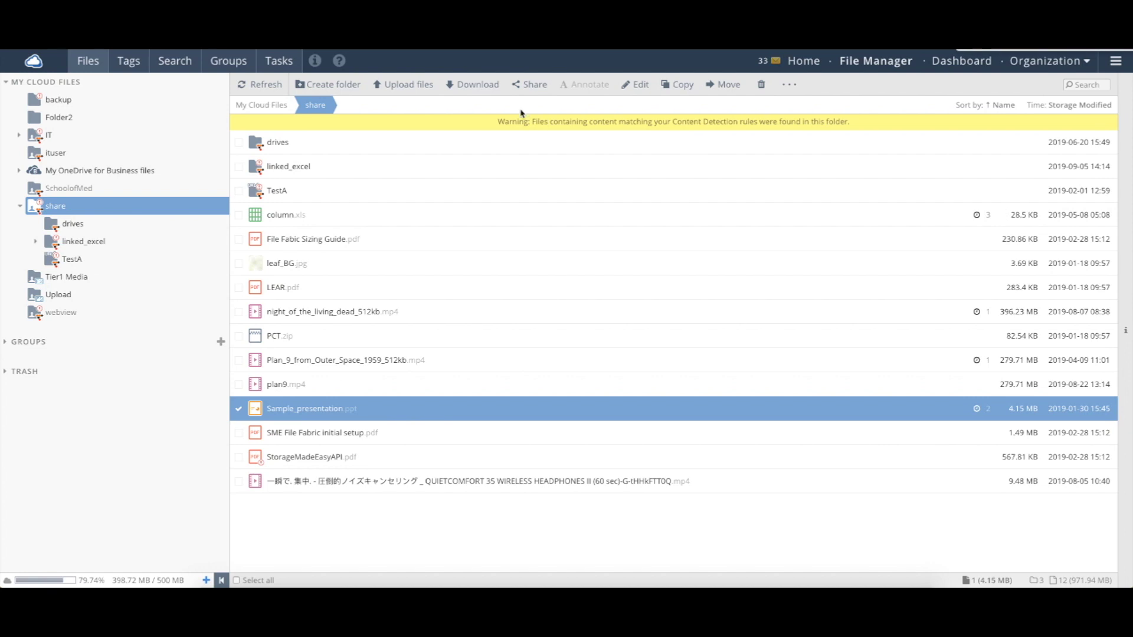
left_click(257, 88)
left_click(263, 105)
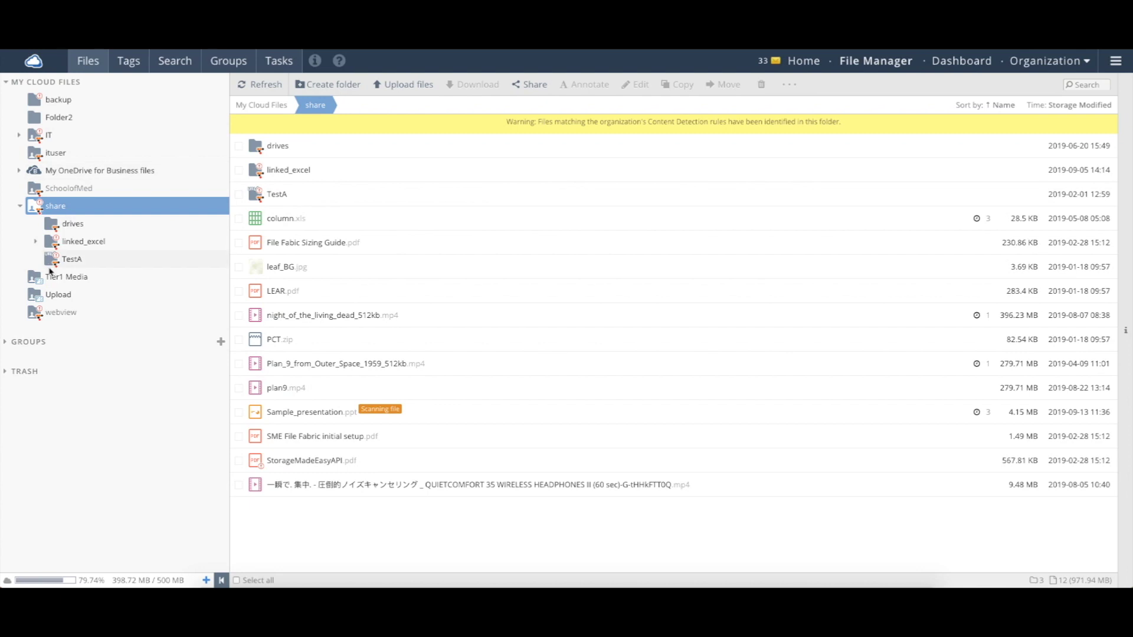
- Open Report.docx from the IT folder for editing with MS Office
left_click(50, 136)
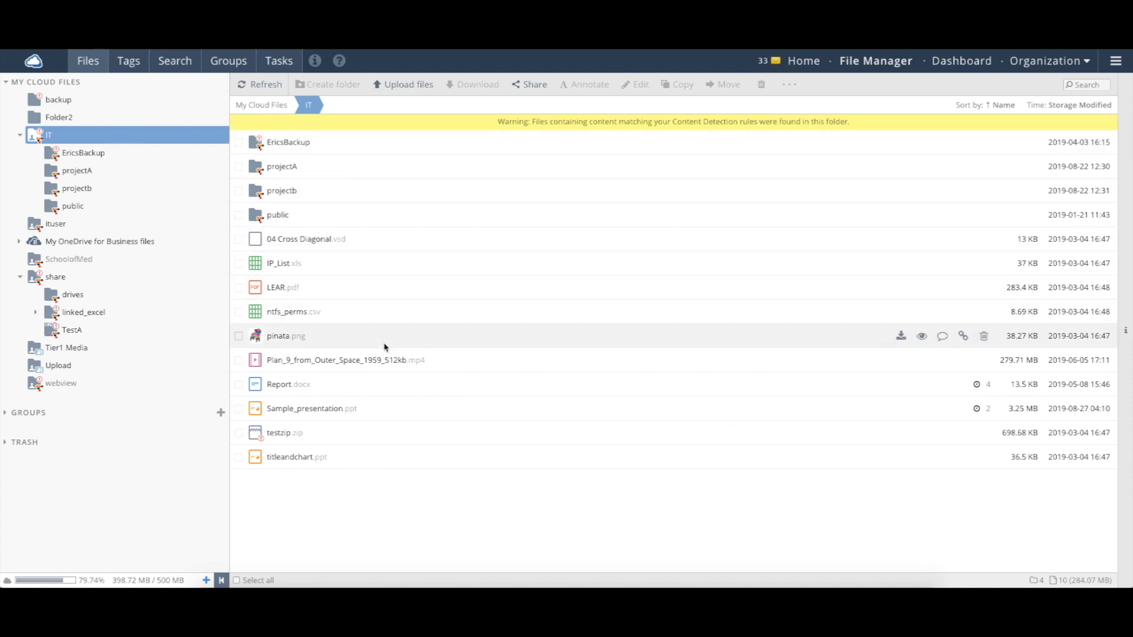
right_click(328, 389)
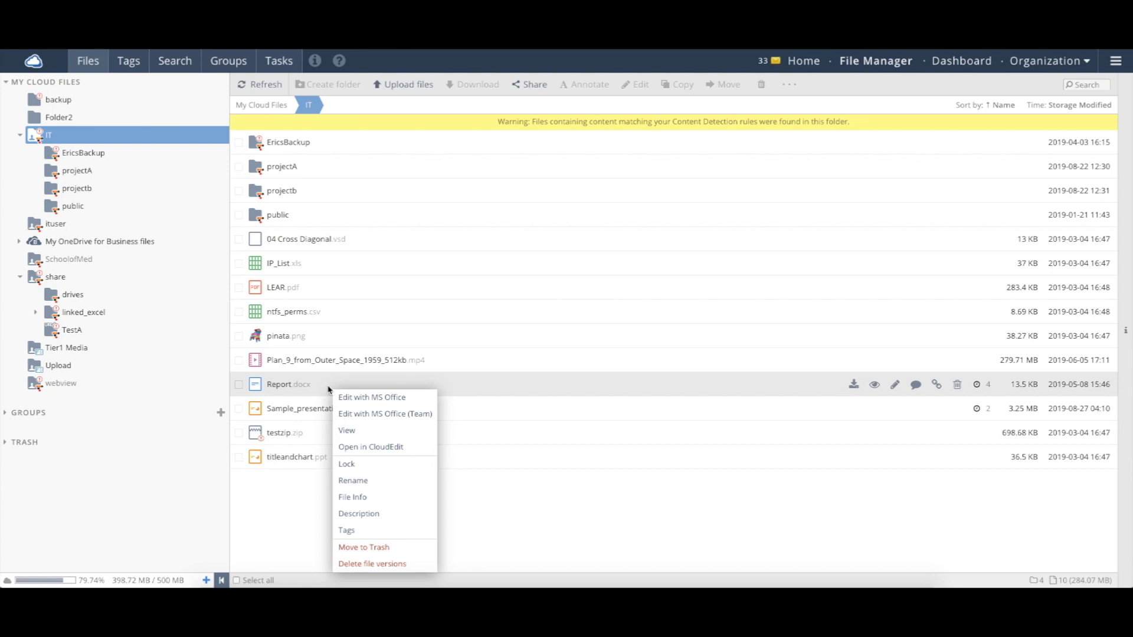
left_click(360, 398)
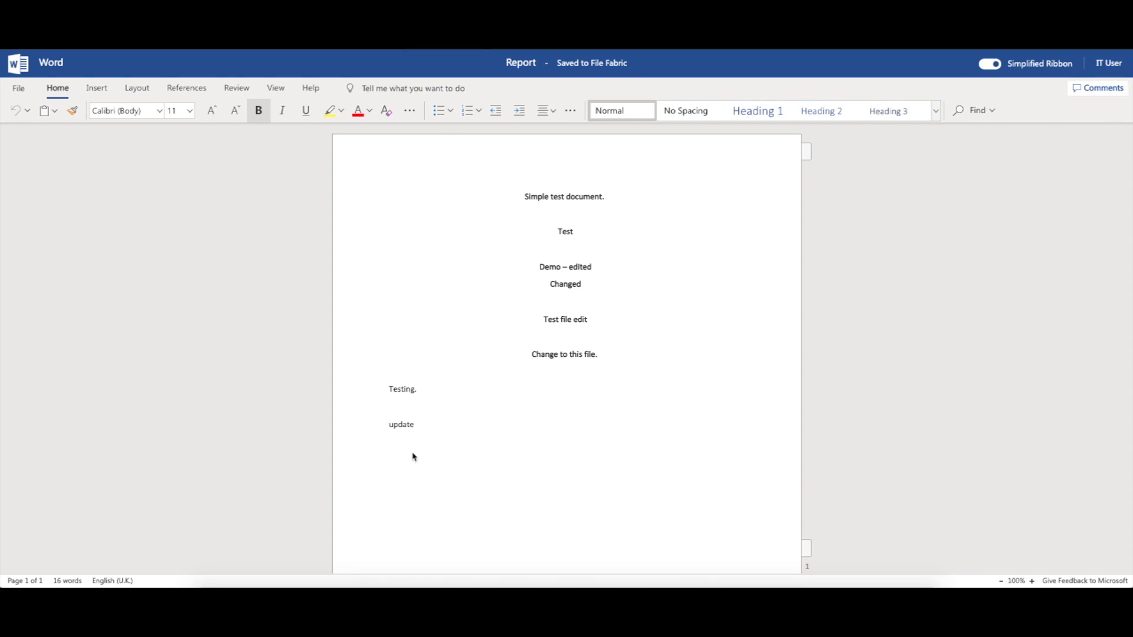
- Remove the bold formatting from all the text in Report, and delete the lines from "Test" through "update"
left_click(424, 423)
left_click_drag(423, 424, 473, 197)
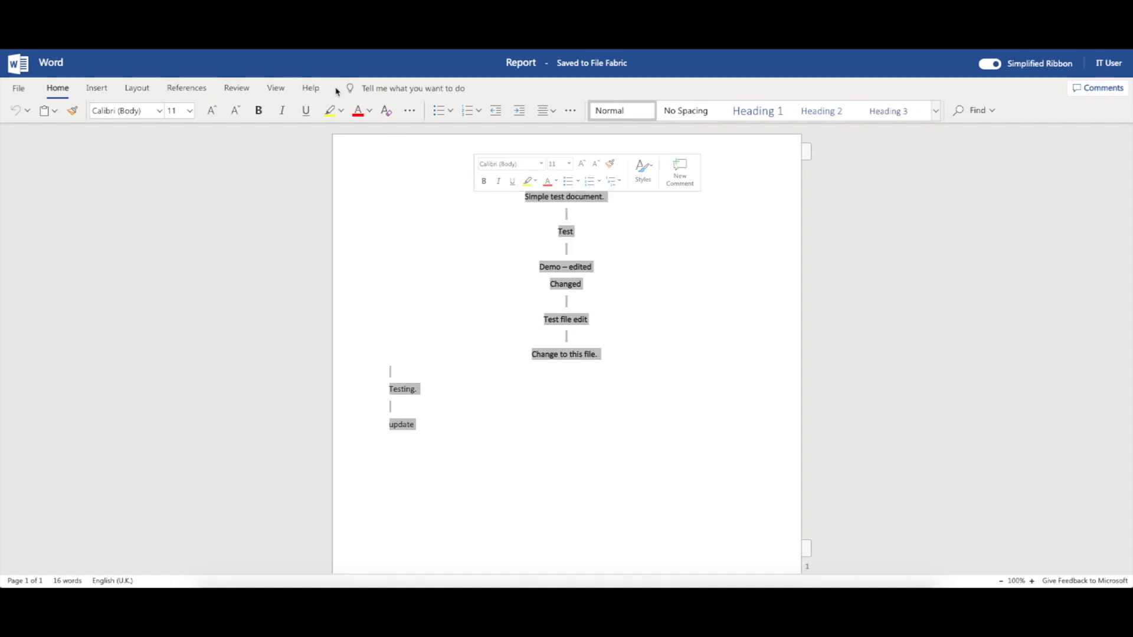
left_click(256, 118)
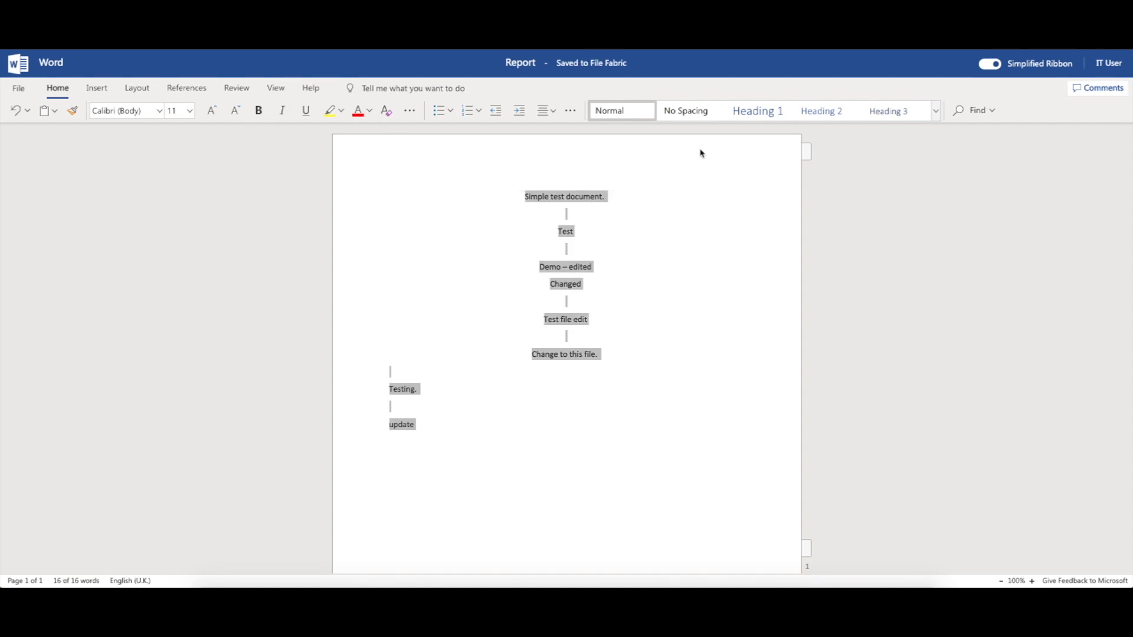
key("Left")
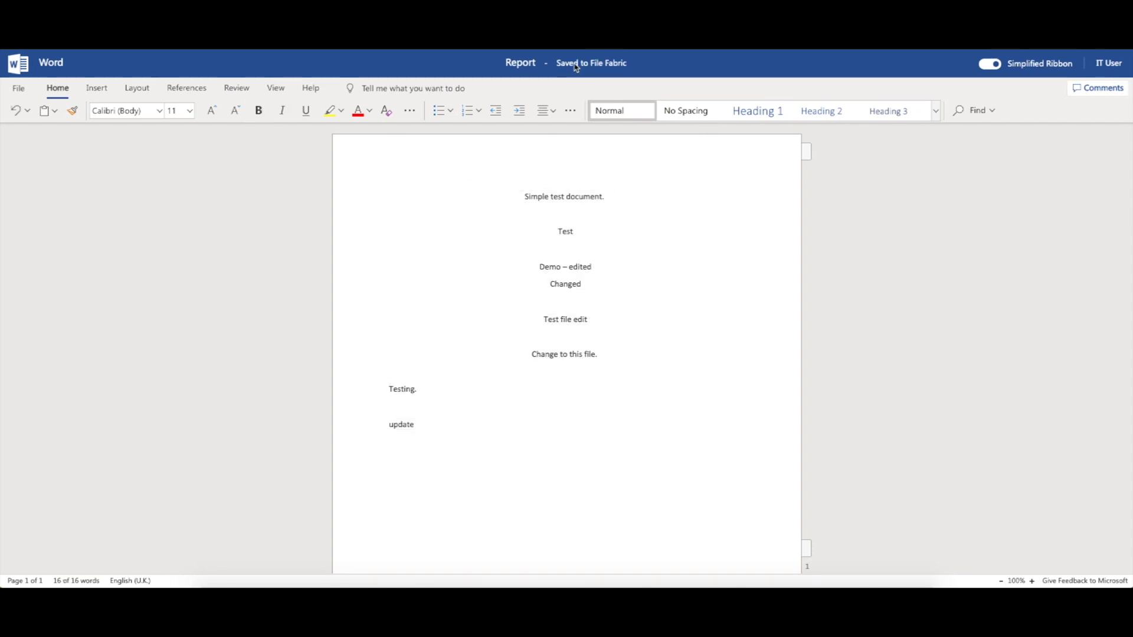
left_click_drag(547, 229, 618, 422)
key("Delete")
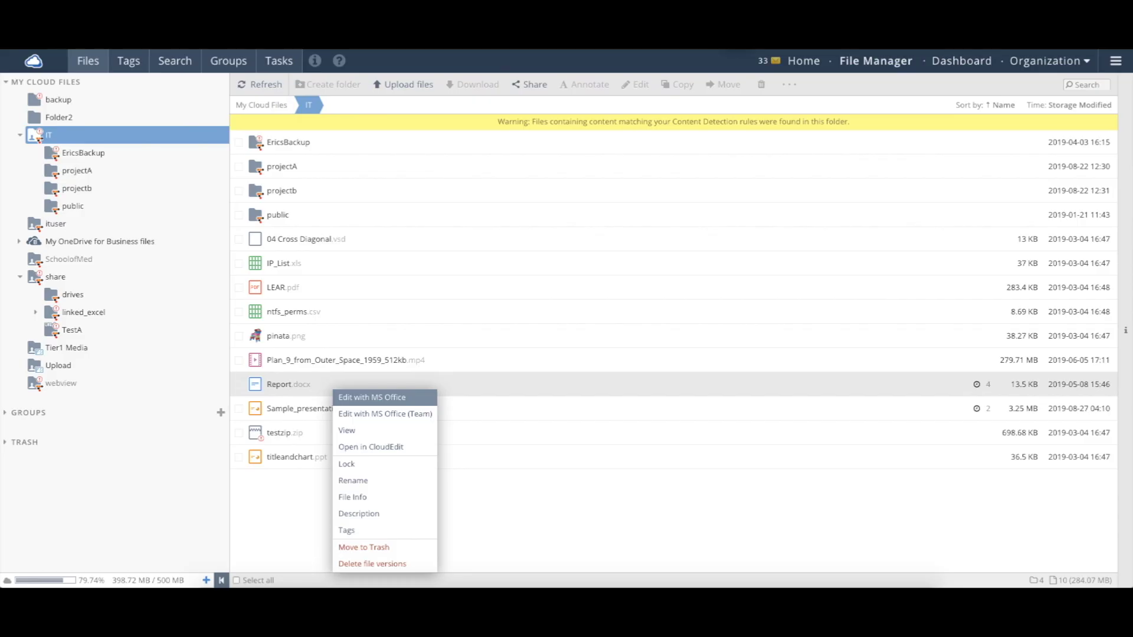
- Return to the IT folder in the file manager and refresh its listing to check the versions of Report.docx
key("Escape")
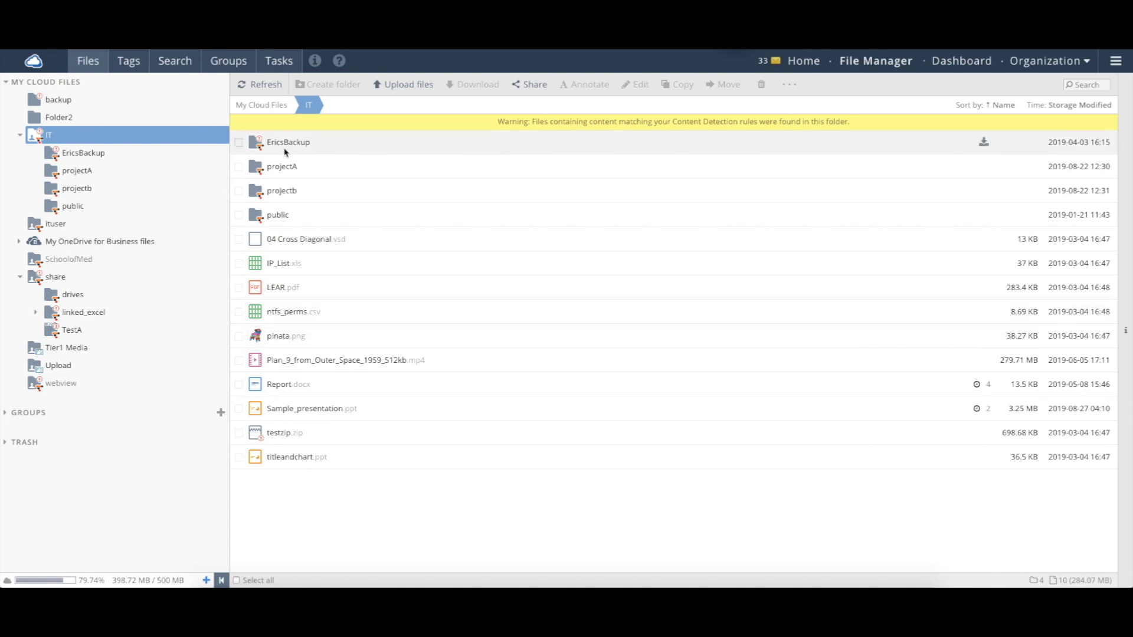
left_click(260, 84)
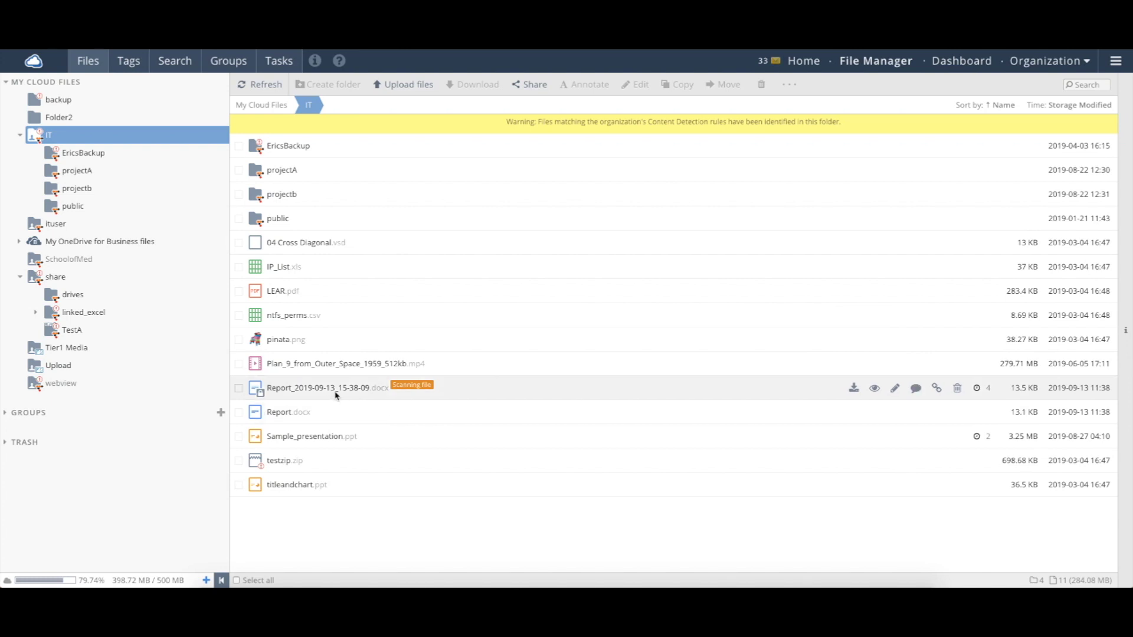
left_click(262, 85)
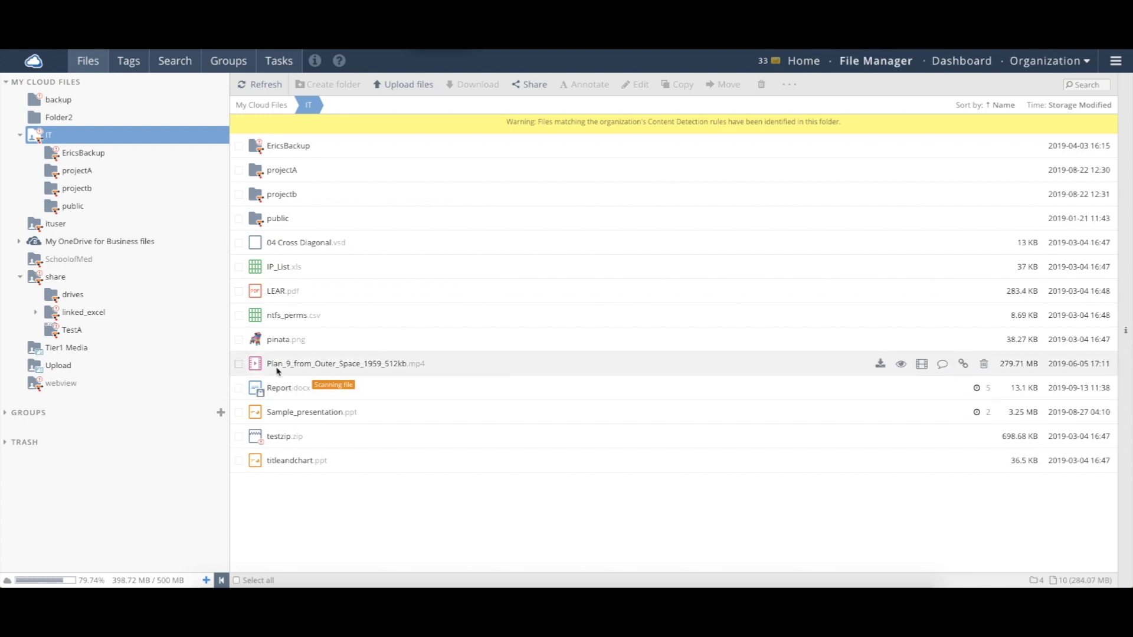
- Preview pinata.png in the IT folder and look at its copy prompt without copying the file
left_click(270, 337)
left_click_drag(270, 337, 295, 342)
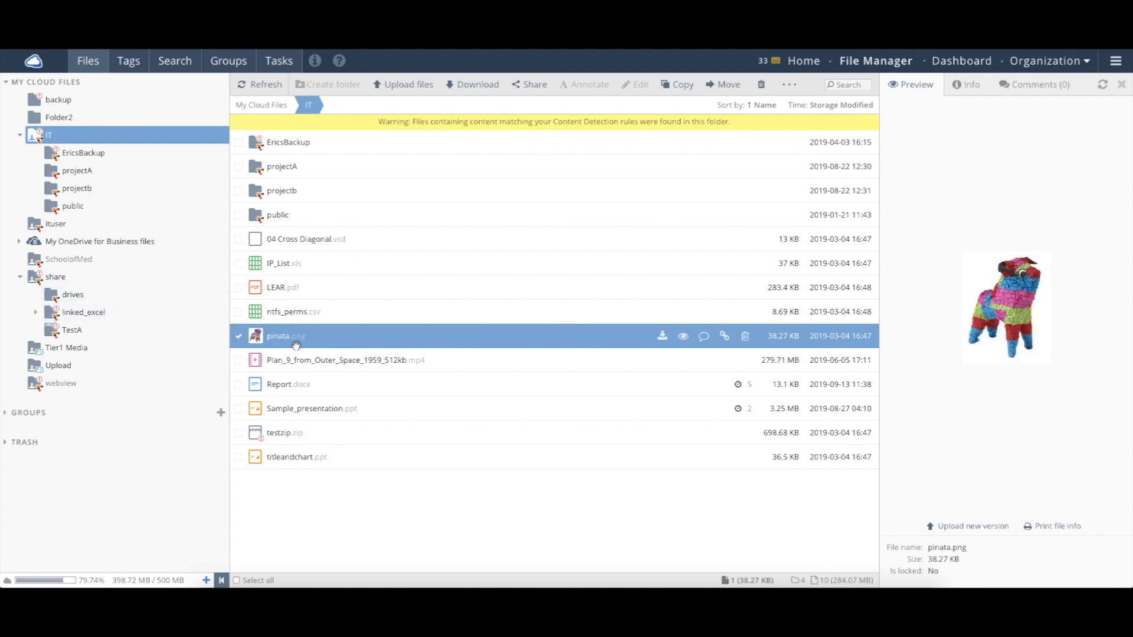
left_click(683, 86)
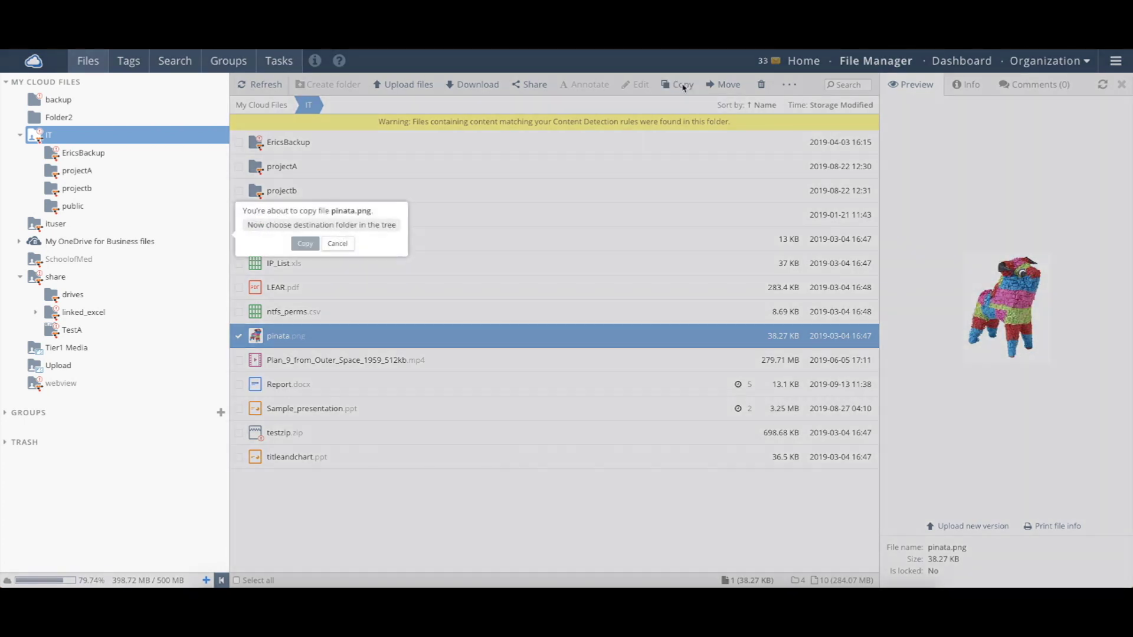
left_click(337, 245)
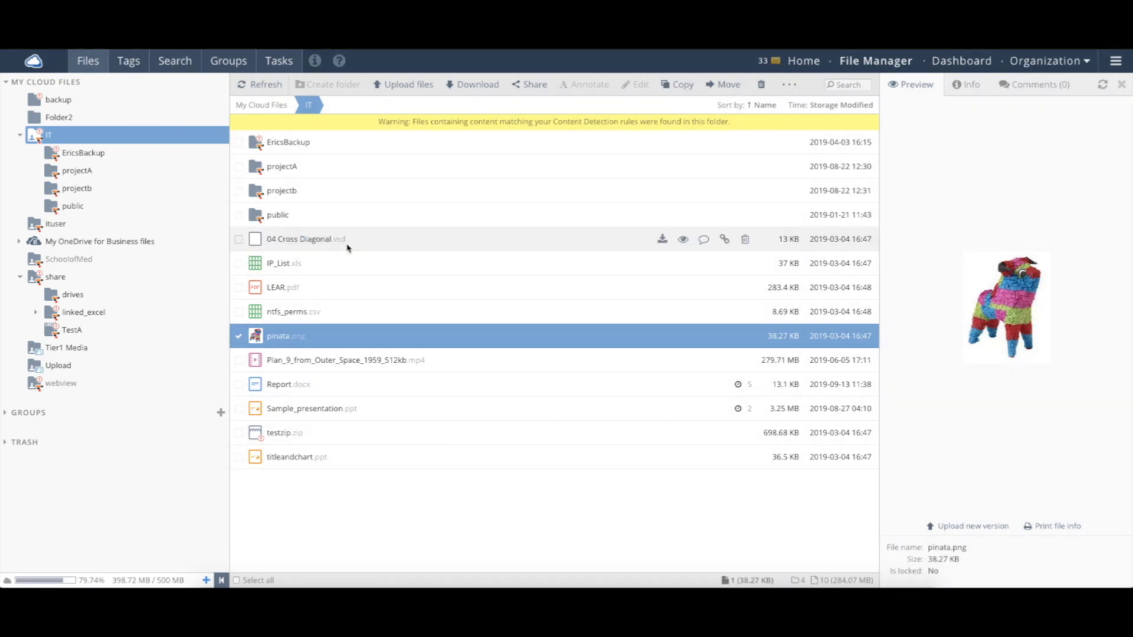